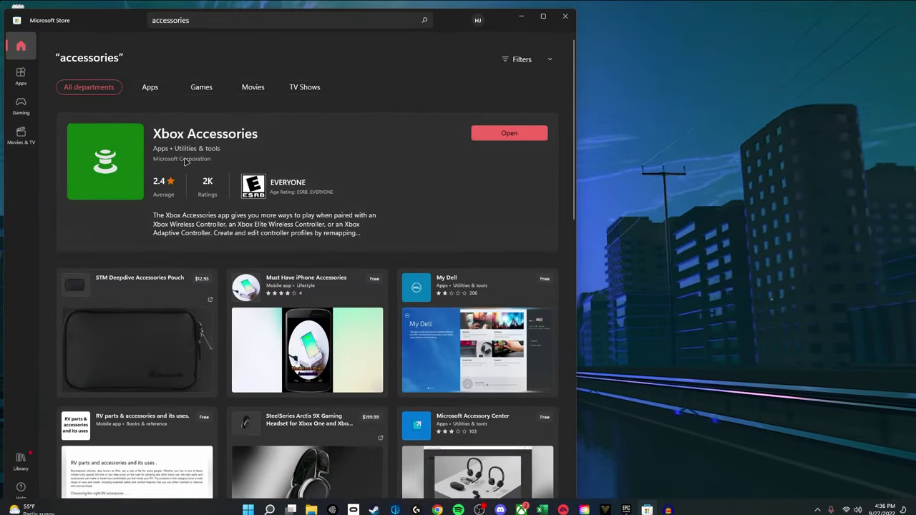
Step: Return to Microsoft Store's 'accessories' search results, with Xbox Accessories listed first
left_click(286, 20)
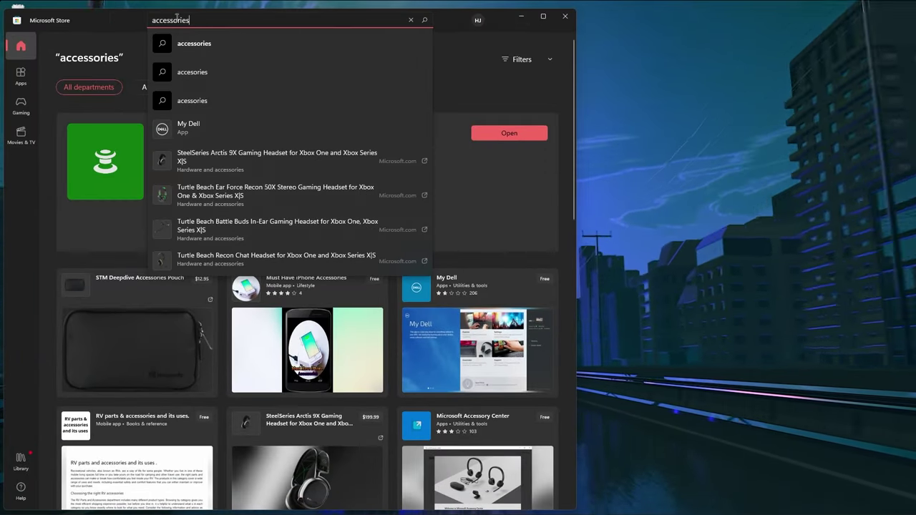
left_click(444, 47)
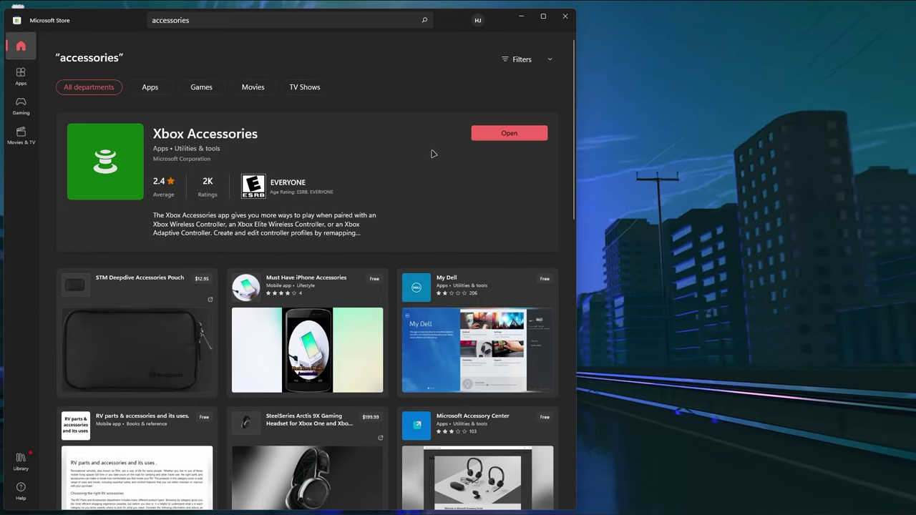
Step: Launch Xbox Accessories from its store listing and maximize its window
left_click(511, 135)
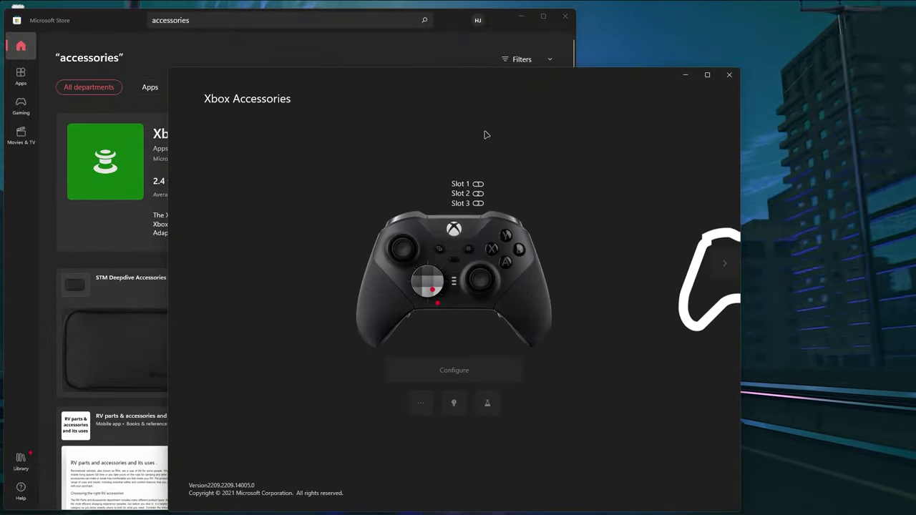
left_click(708, 74)
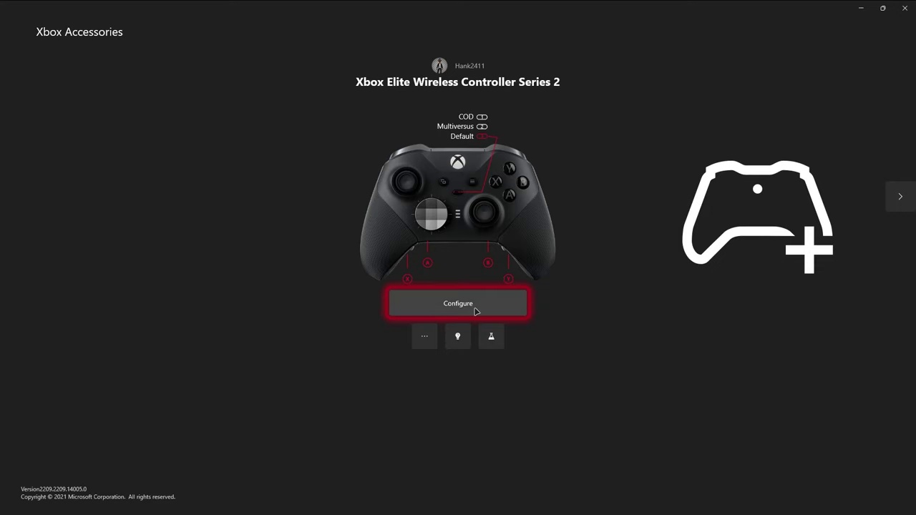
left_click(426, 339)
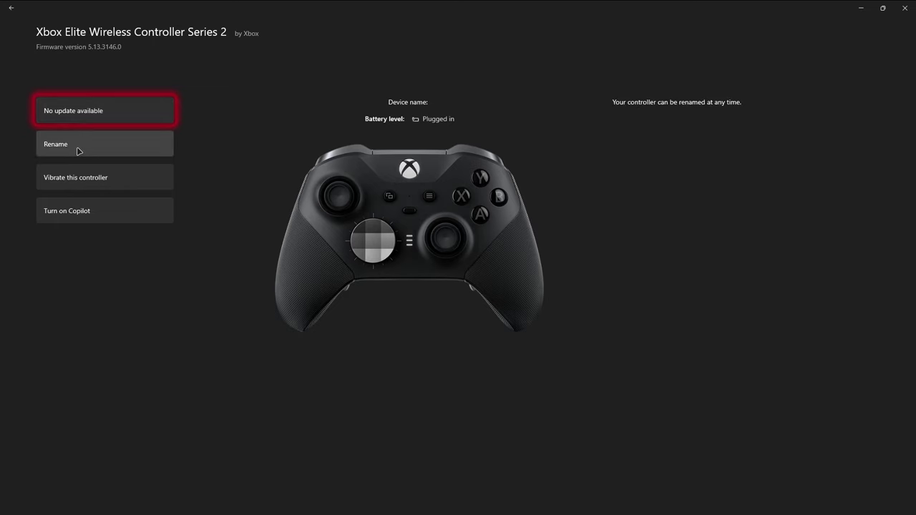
left_click(77, 151)
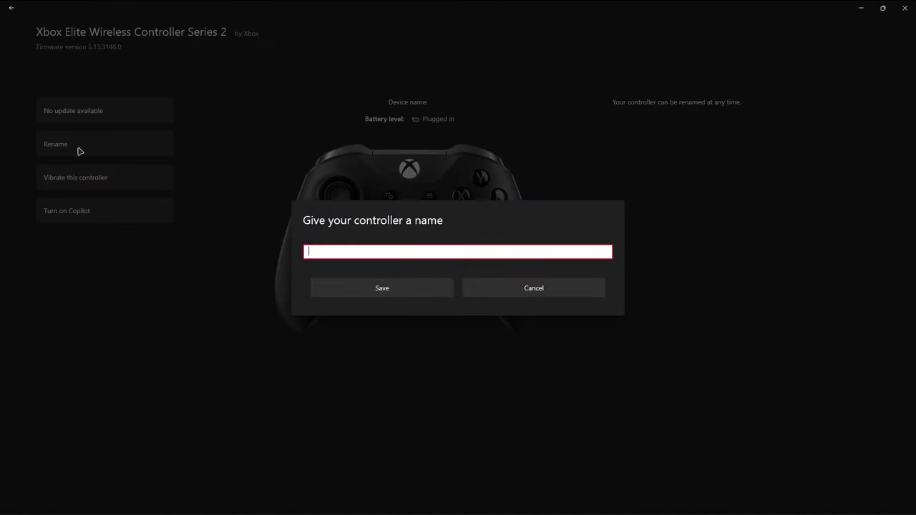
left_click(470, 290)
left_click(123, 184)
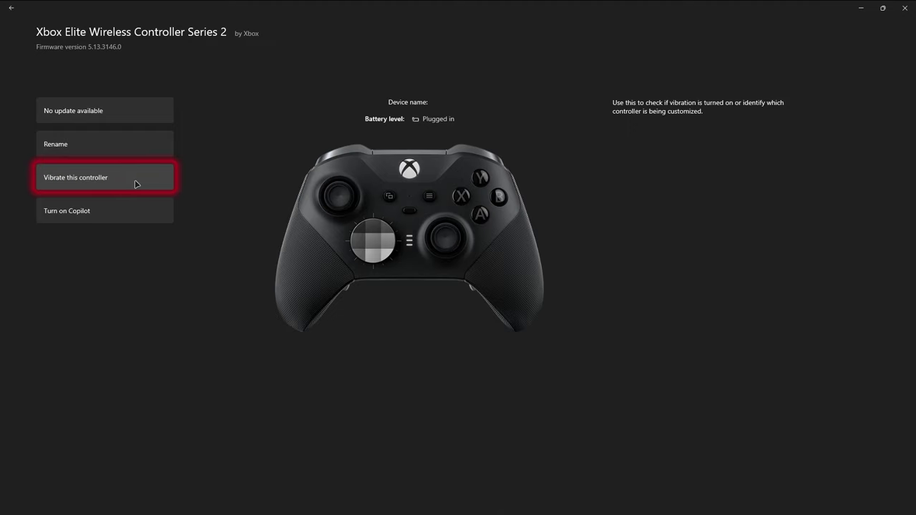
left_click(109, 217)
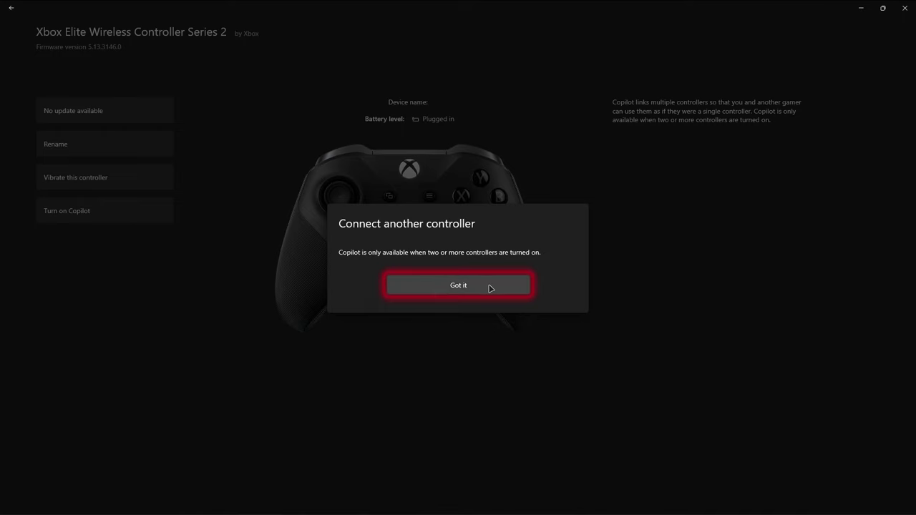
left_click(465, 290)
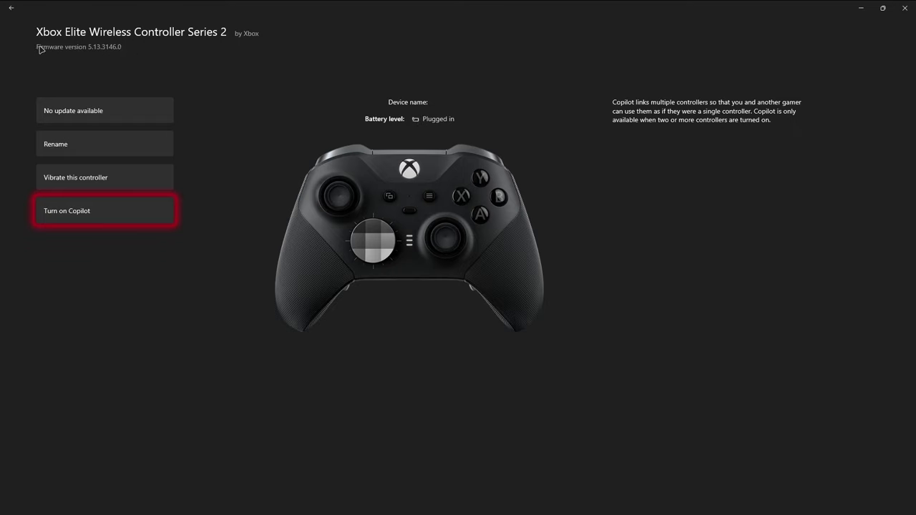
left_click(10, 11)
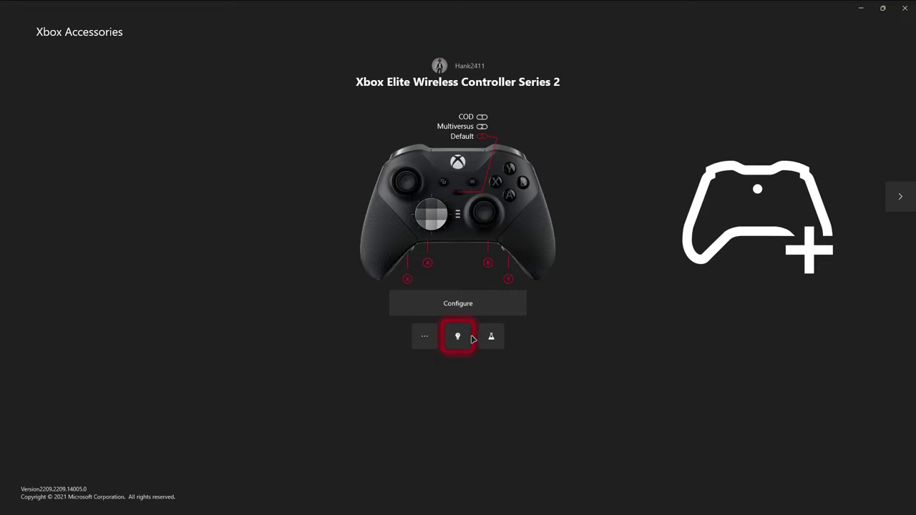
left_click(491, 338)
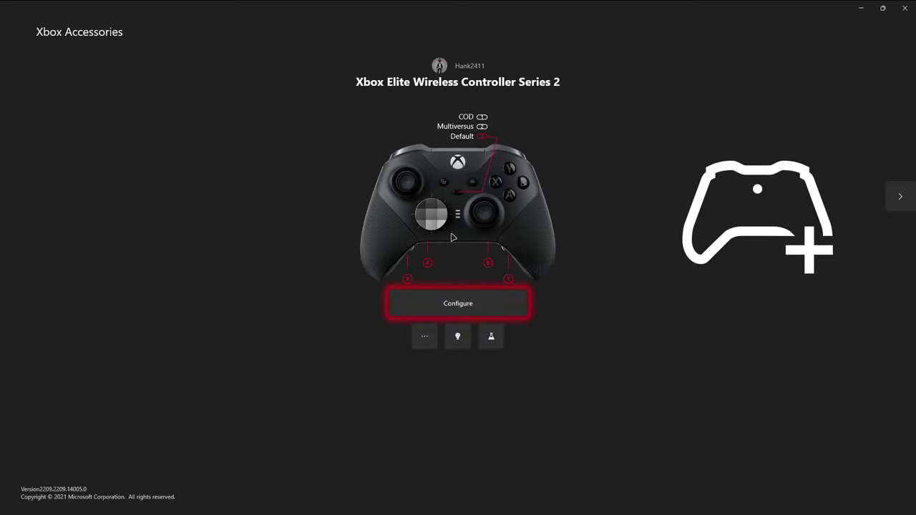
Step: From the Default profile in the controller's profiles, create a new profile named Profile 2
left_click(466, 304)
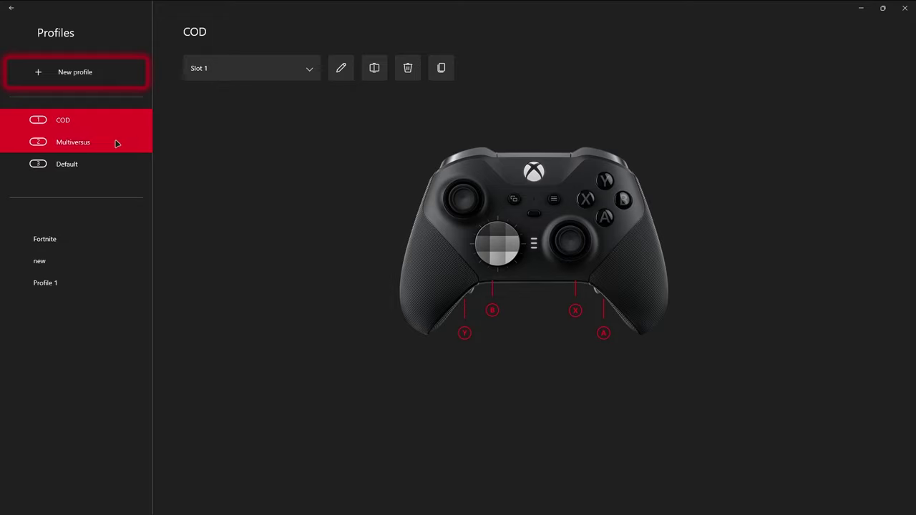
left_click(89, 161)
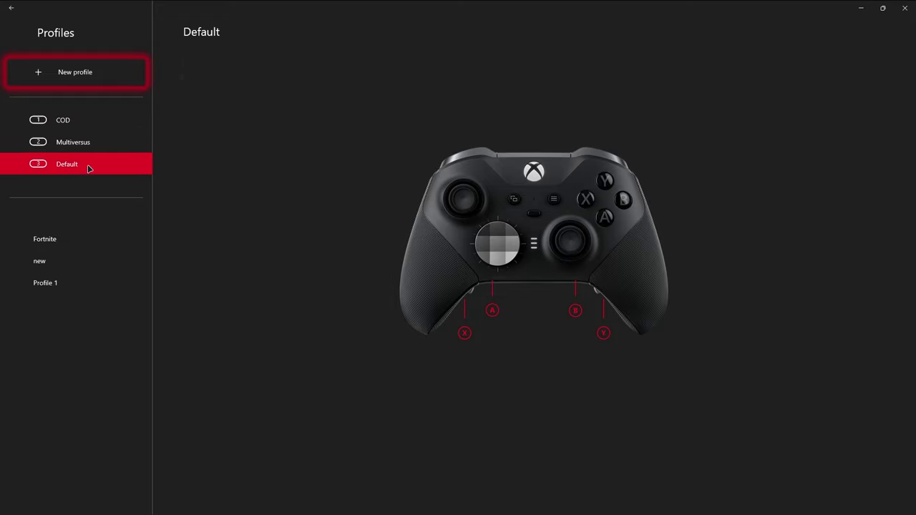
left_click(101, 78)
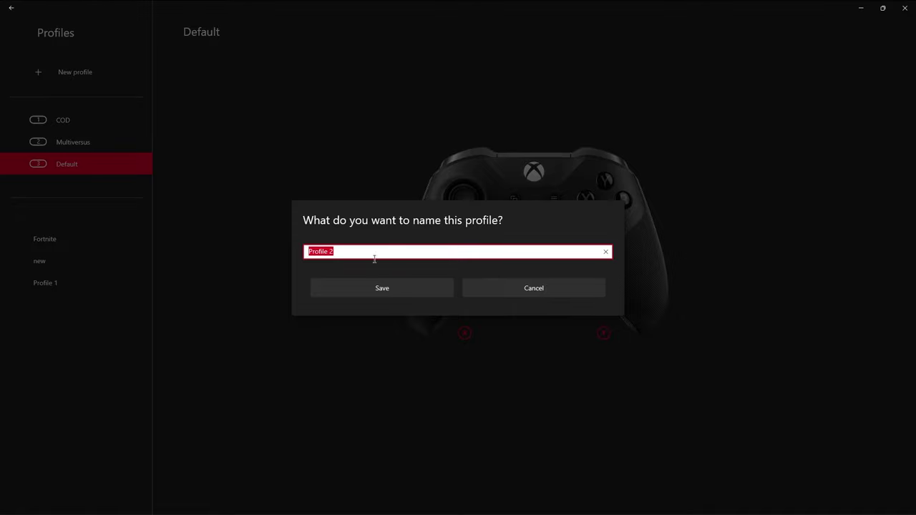
left_click(407, 289)
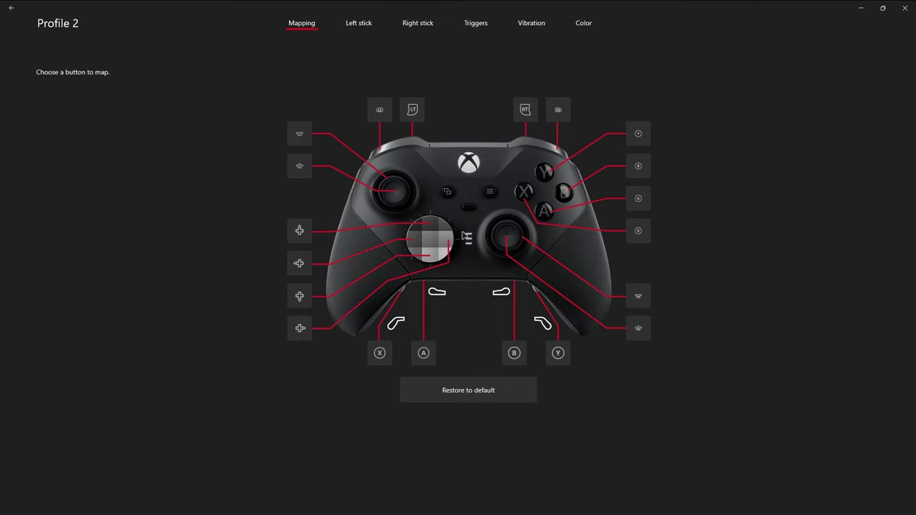
Step: Map the upper left paddle's primary action to the X button and recheck it
left_click(380, 353)
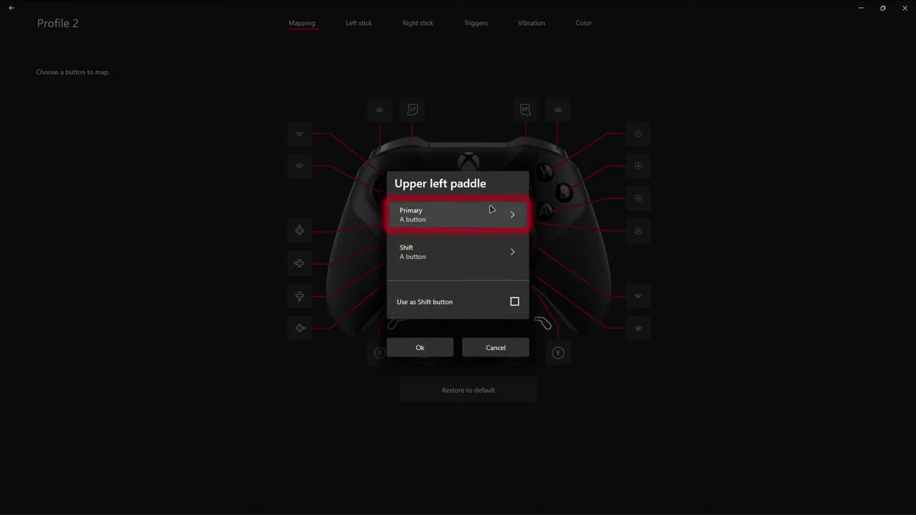
left_click(454, 219)
left_click(501, 132)
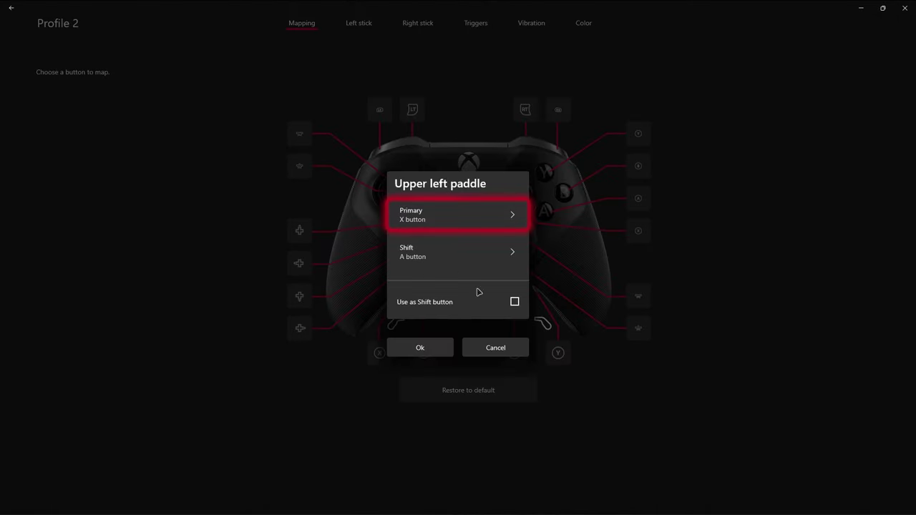
left_click(423, 347)
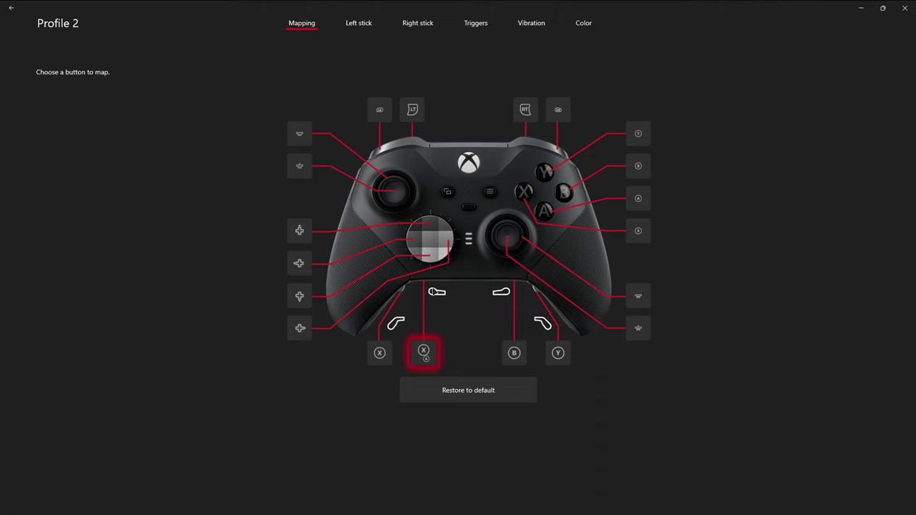
left_click(426, 358)
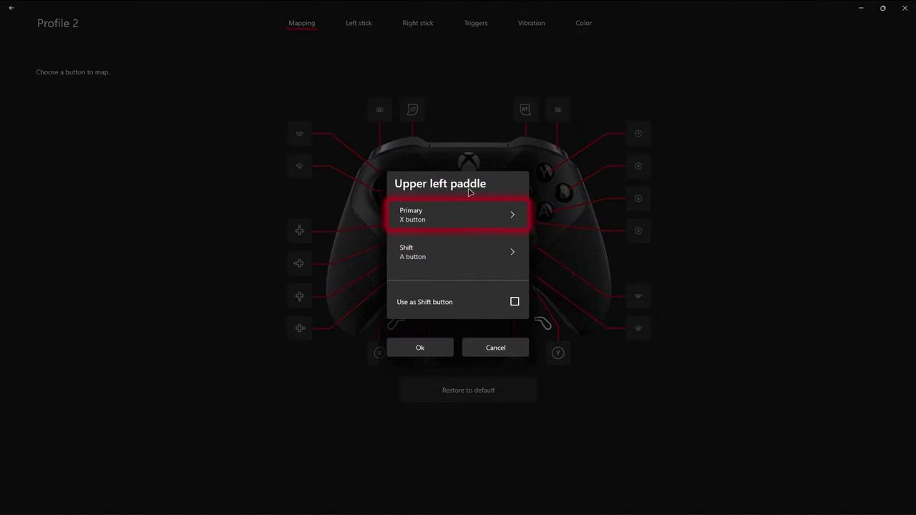
left_click(477, 354)
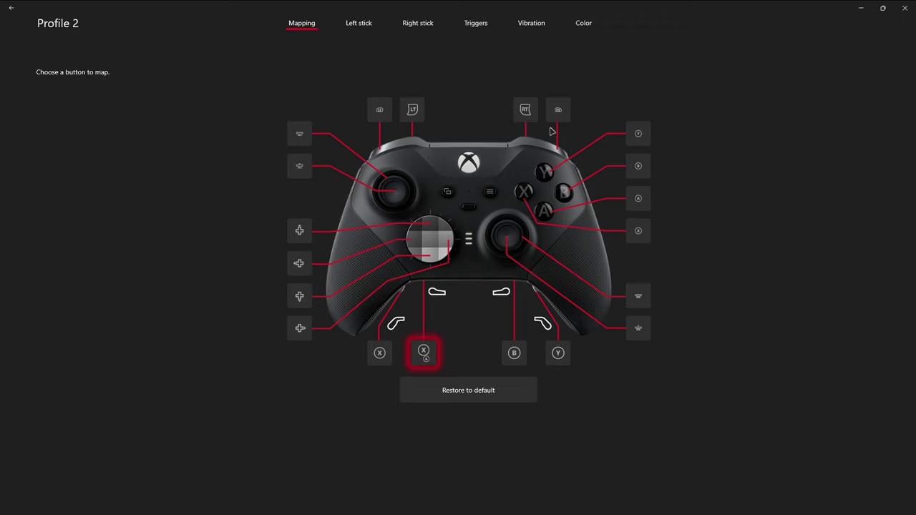
Step: Map the right trigger to the A button and tick the lower right paddle as Shift
left_click(526, 110)
left_click(464, 219)
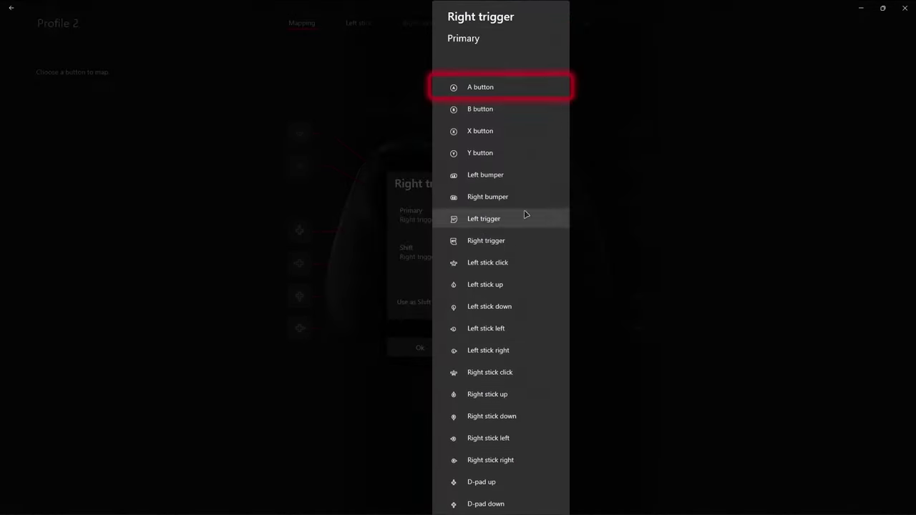
left_click(474, 91)
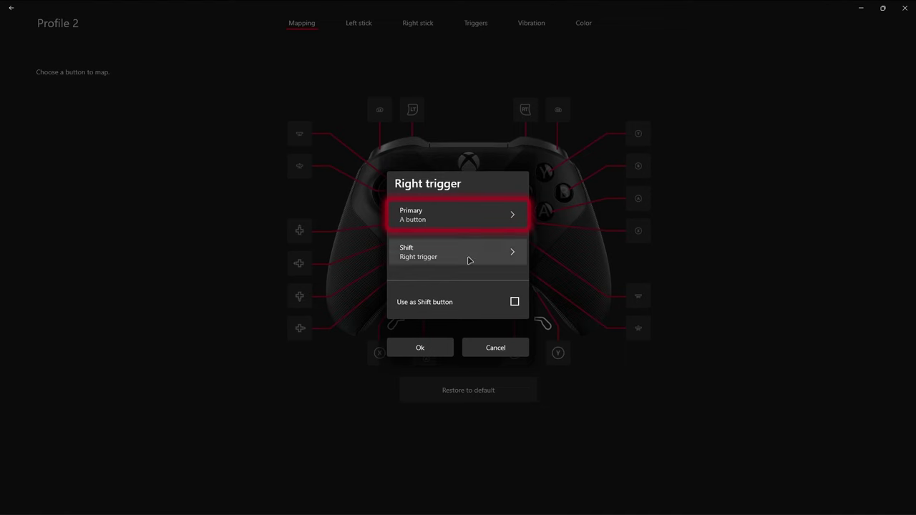
left_click(434, 349)
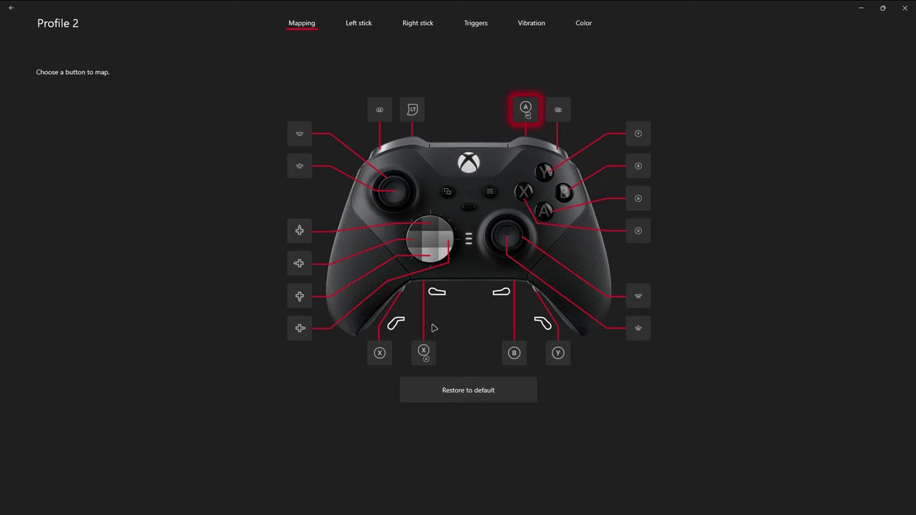
left_click(558, 354)
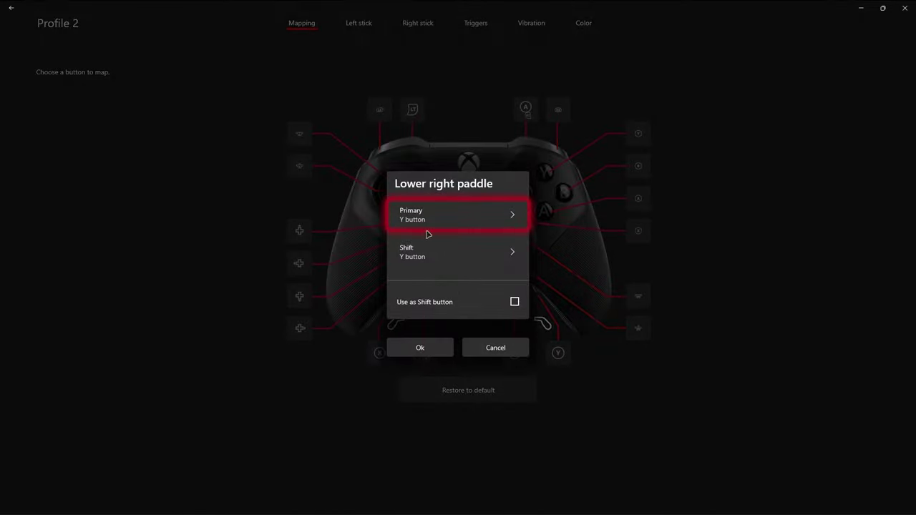
left_click(515, 302)
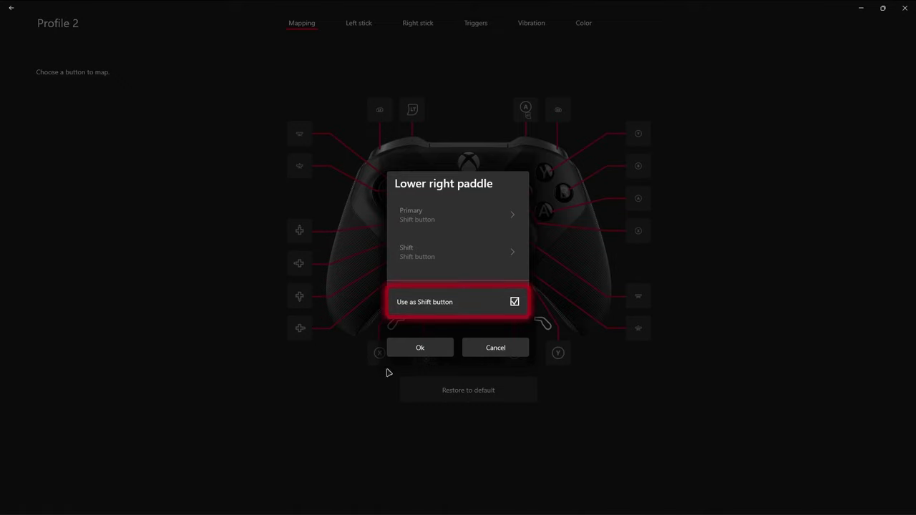
Step: Confirm the Shift paddle, then give the upper right paddle Left trigger as its shift action
left_click(420, 348)
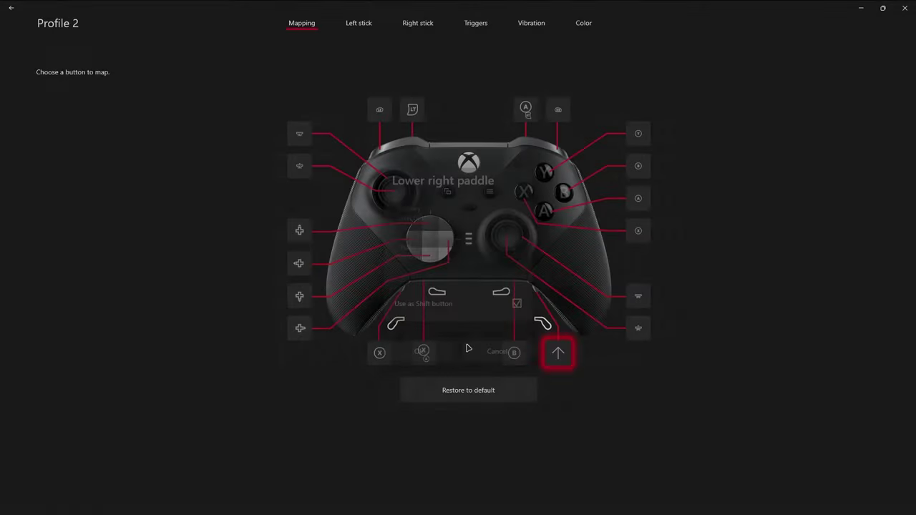
left_click(514, 353)
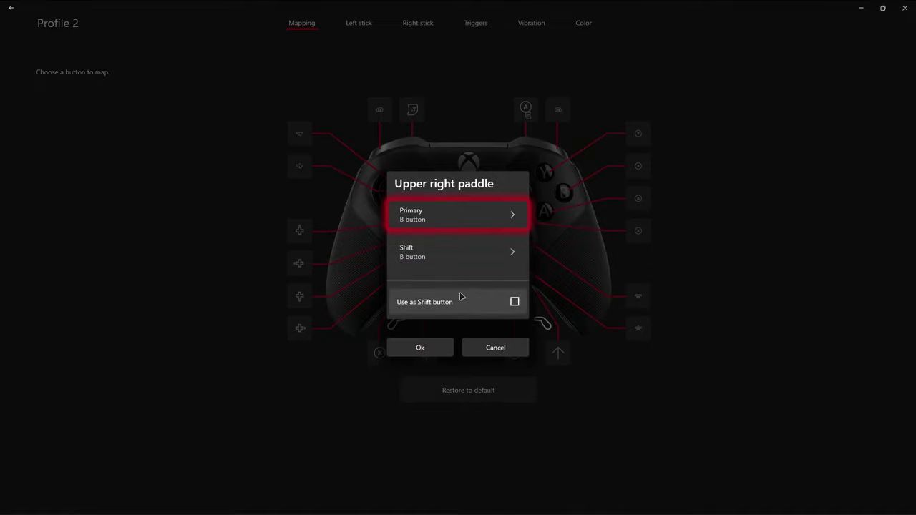
left_click(449, 251)
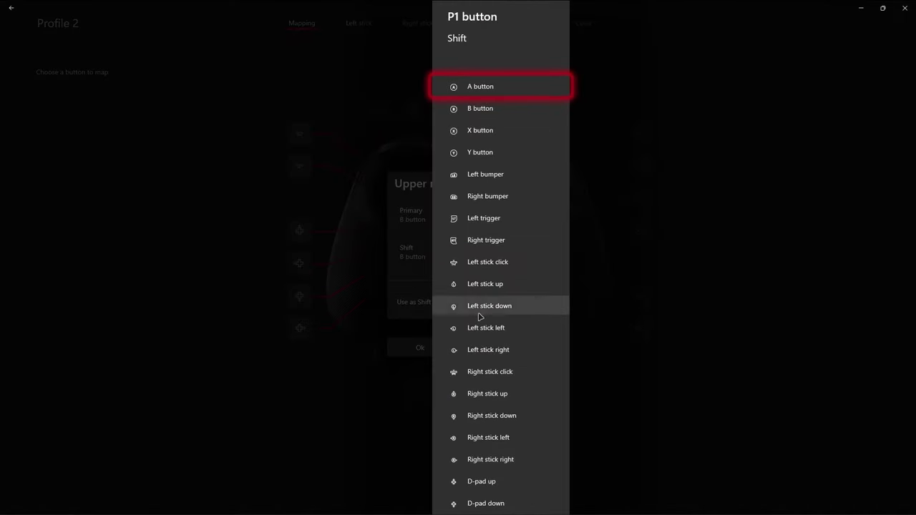
left_click(491, 220)
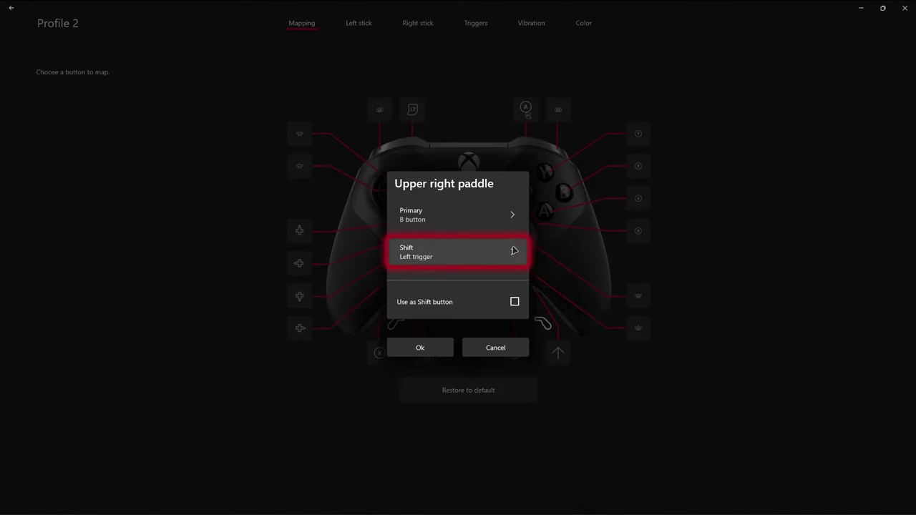
left_click(420, 348)
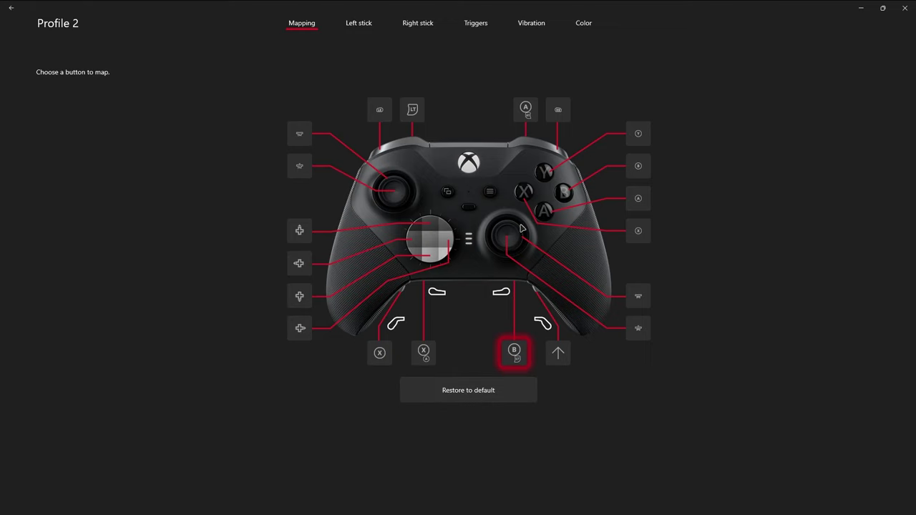
Step: Review the Left stick's sensitivity curve and calculation lists, keeping Default and Radial
left_click(359, 28)
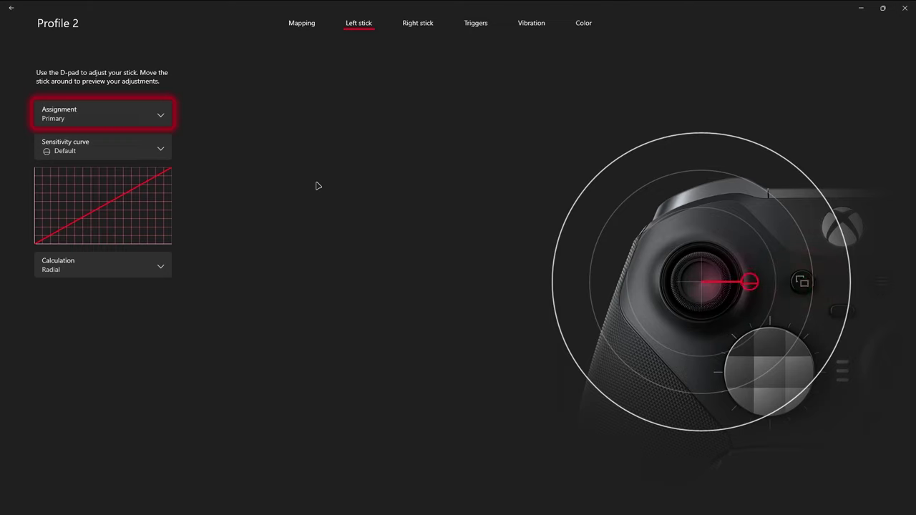
left_click(137, 151)
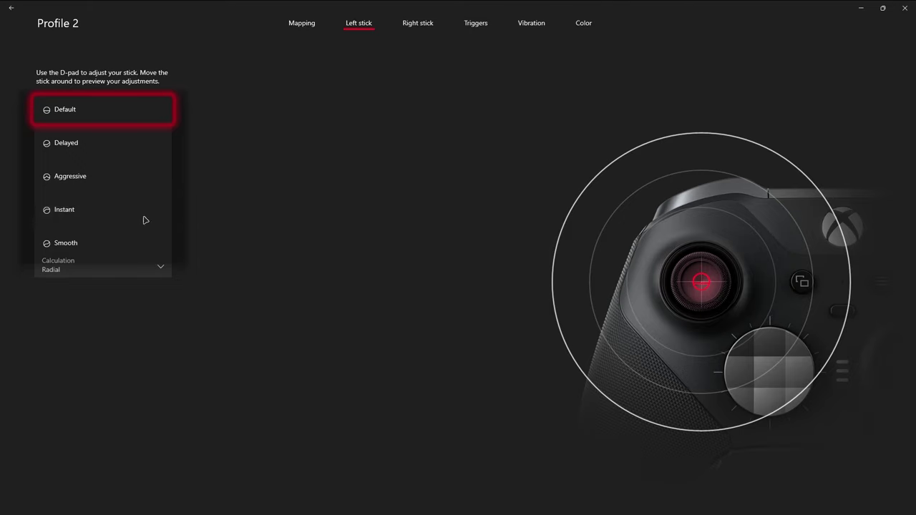
left_click(236, 228)
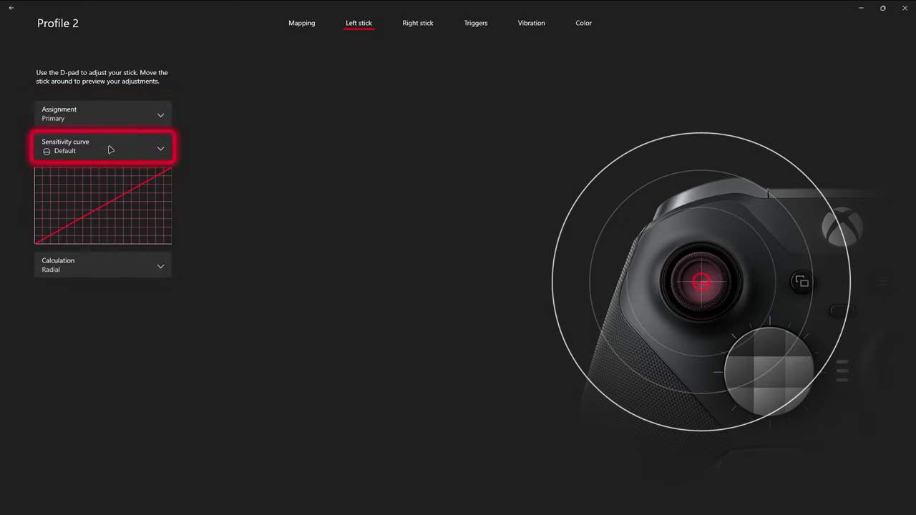
left_click(108, 148)
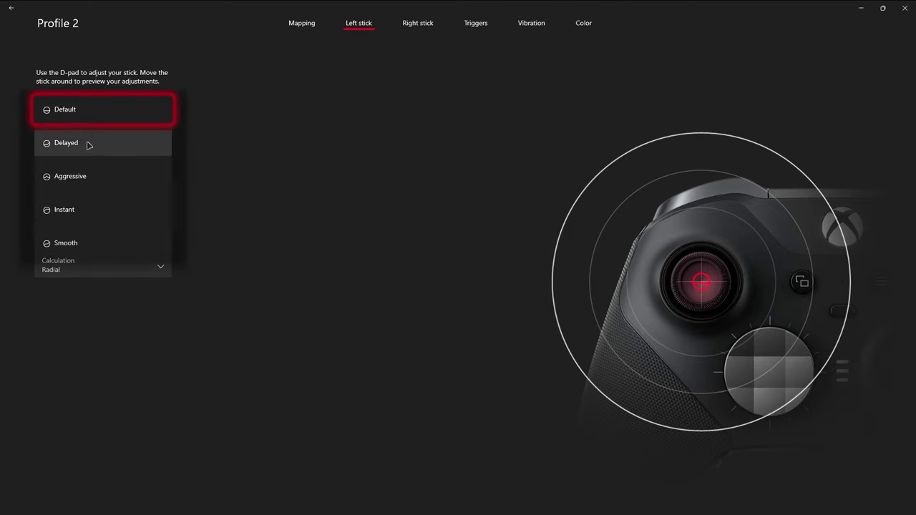
left_click(269, 169)
left_click(118, 276)
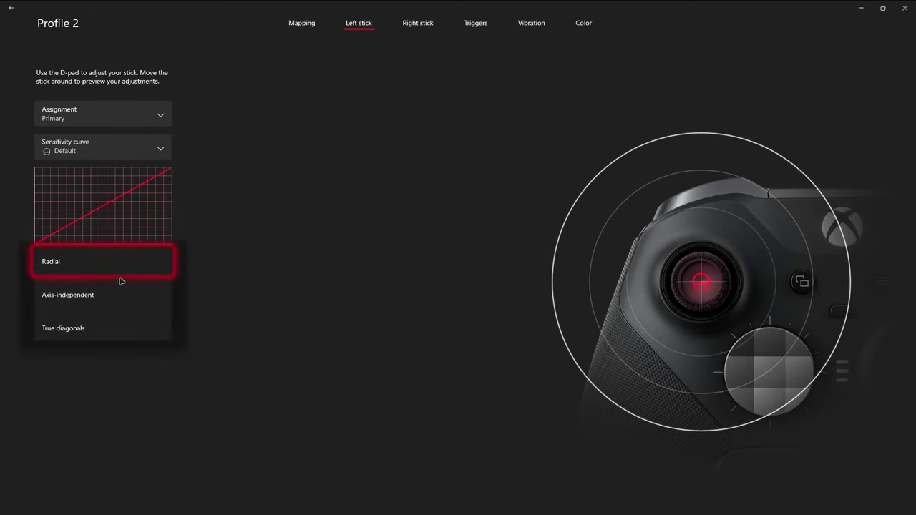
left_click(235, 237)
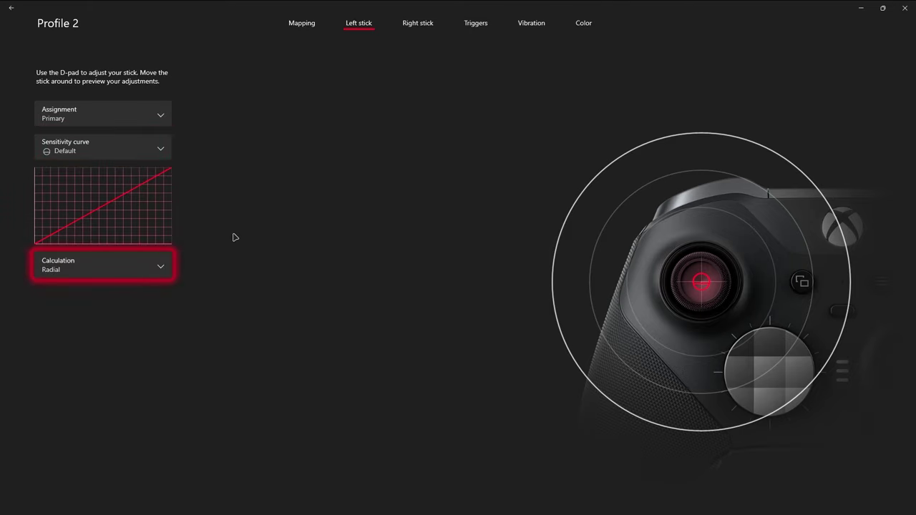
Step: Check the Right stick's curve, calculation and assignment, keeping Default, Radial and Primary, then view Triggers
left_click(425, 24)
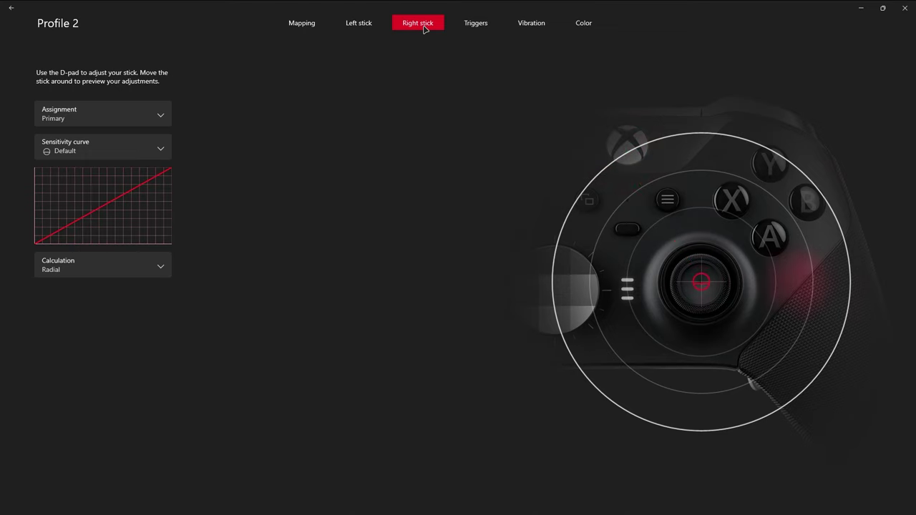
left_click(140, 148)
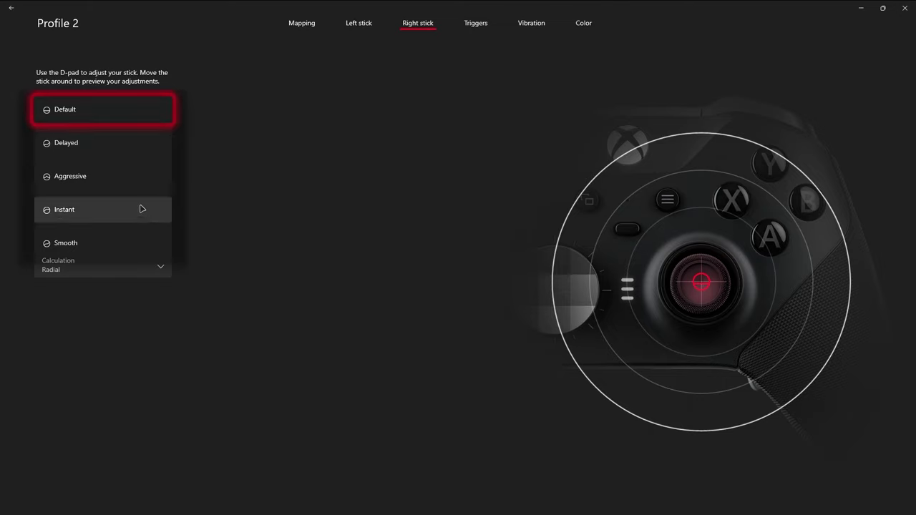
left_click(251, 179)
left_click(154, 268)
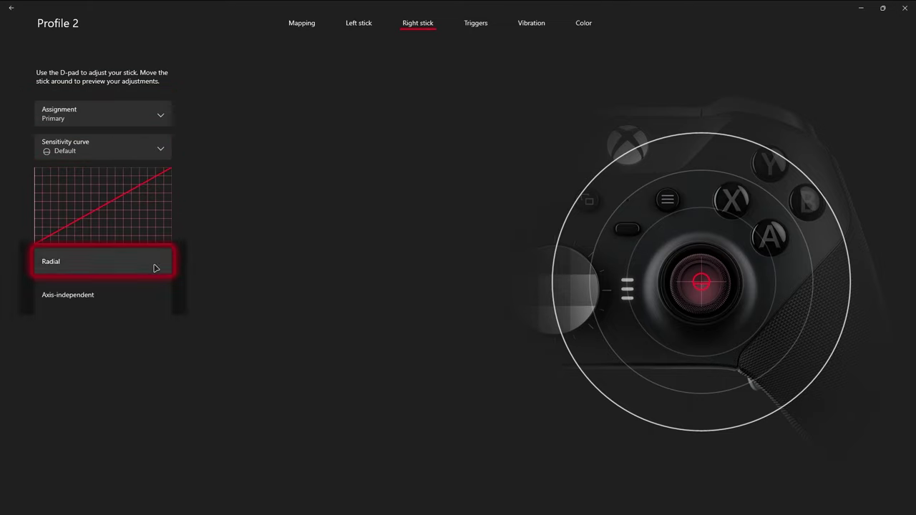
left_click(279, 202)
left_click(130, 119)
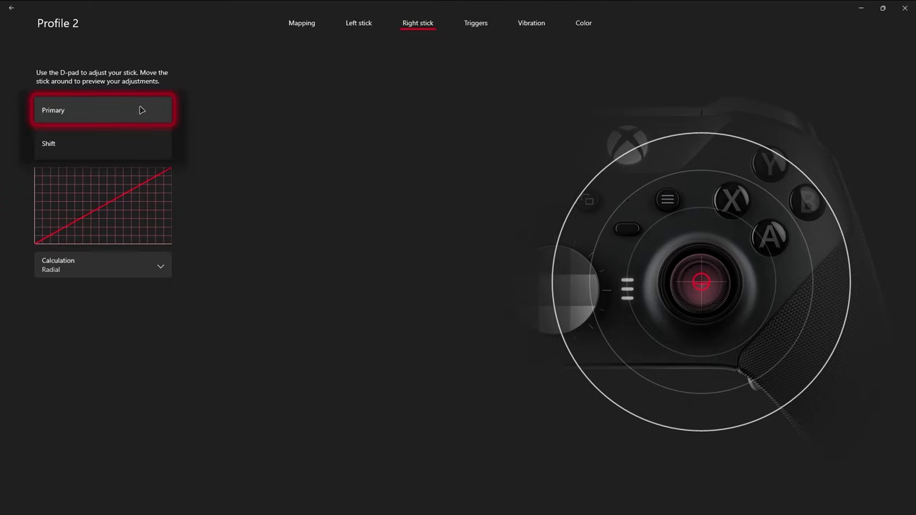
left_click(228, 135)
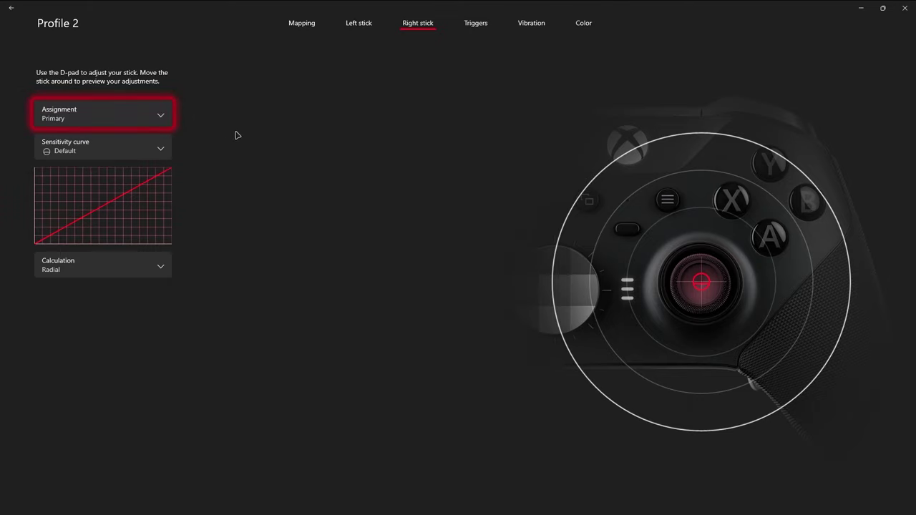
left_click(476, 25)
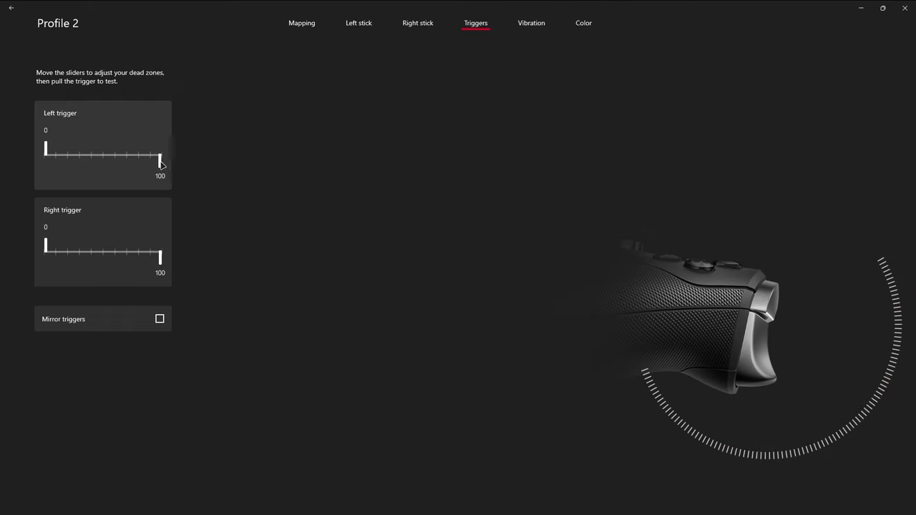
Step: Try the left trigger dead-zone handles and leave the range at 0 to 100
left_click_drag(162, 164, 162, 164)
left_click_drag(46, 149, 43, 149)
Step: On the Vibration page, test the main motor and trigger sliders, leaving all at maximum
left_click(539, 24)
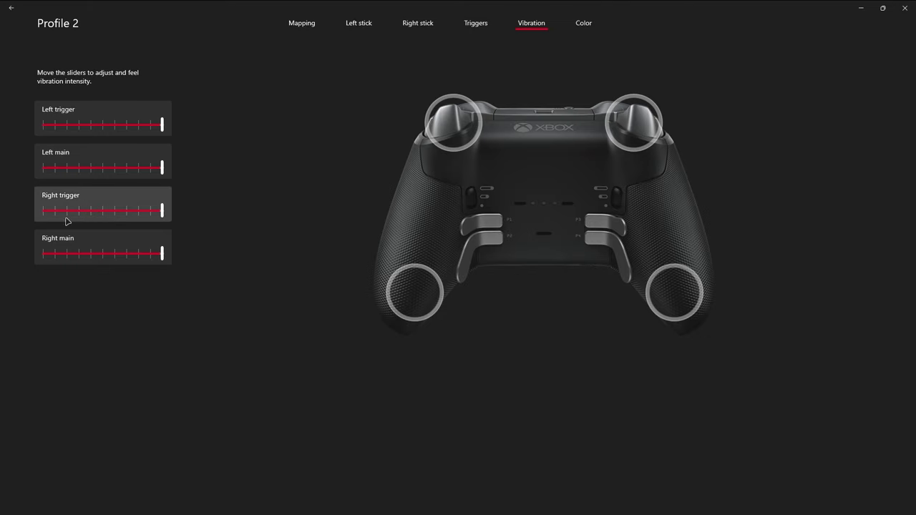
left_click_drag(160, 254, 182, 251)
mouse_move(162, 210)
left_mouse_down()
mouse_move(124, 213)
mouse_move(166, 211)
left_mouse_up()
mouse_move(163, 168)
left_mouse_down()
mouse_move(107, 167)
mouse_move(164, 169)
left_mouse_up()
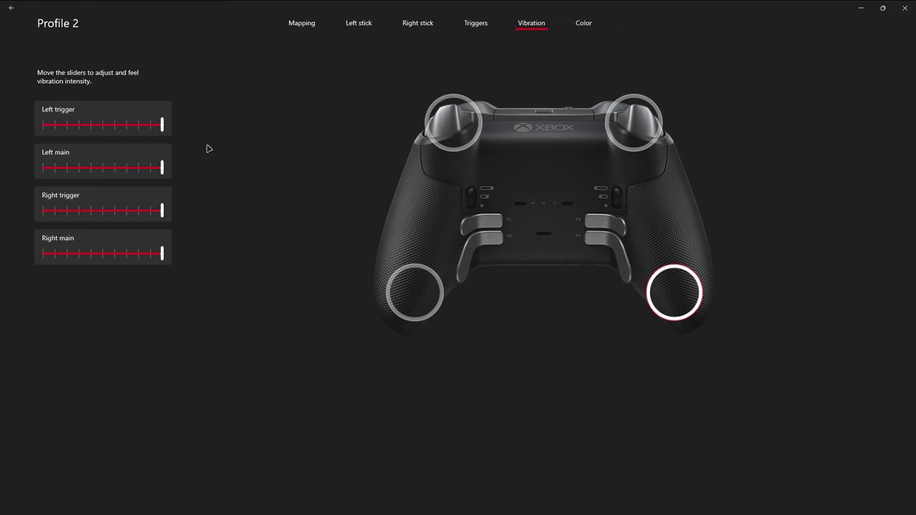
mouse_move(162, 125)
left_mouse_down()
mouse_move(63, 132)
mouse_move(162, 137)
left_mouse_up()
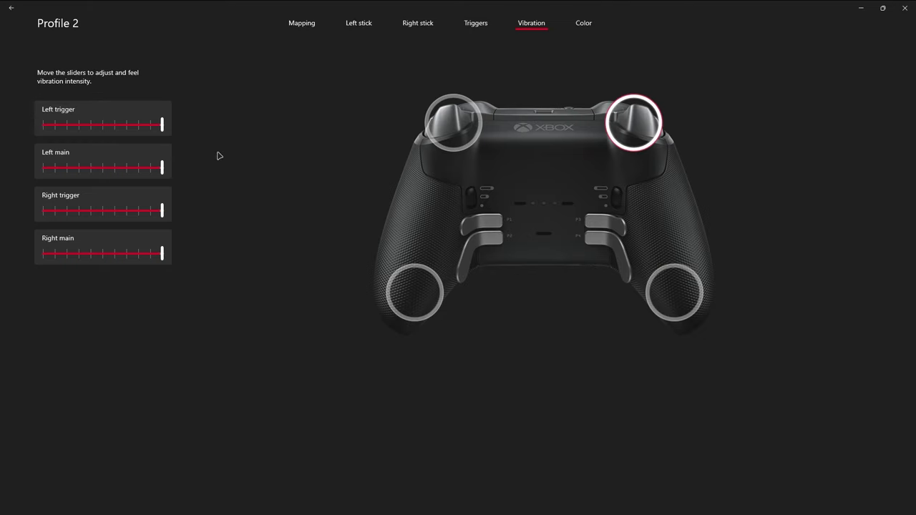
Step: Preview purple, red and pink presets for the Xbox button light, finishing on light green
left_click(588, 25)
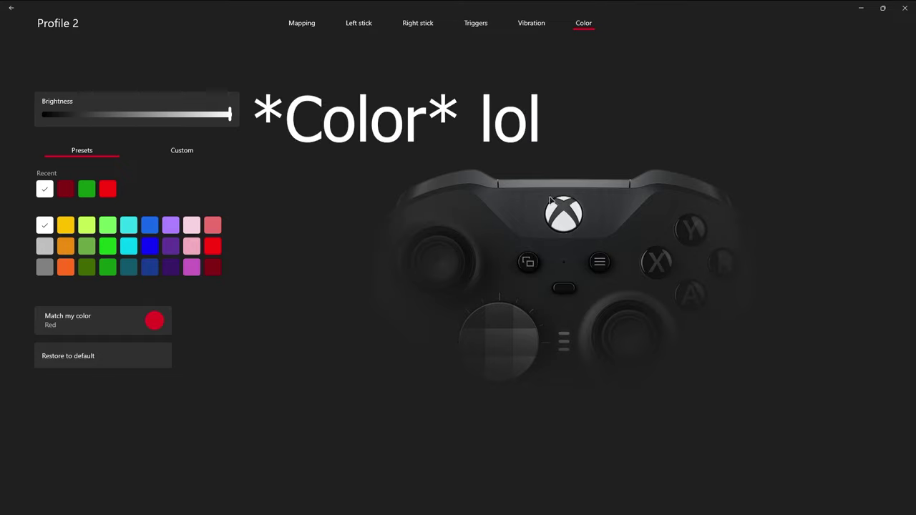
left_click(169, 267)
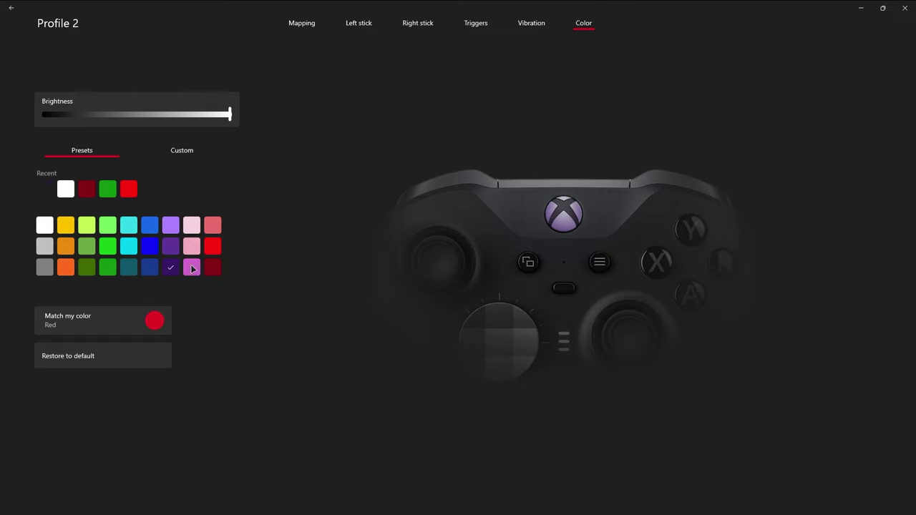
left_click(220, 267)
left_click(215, 246)
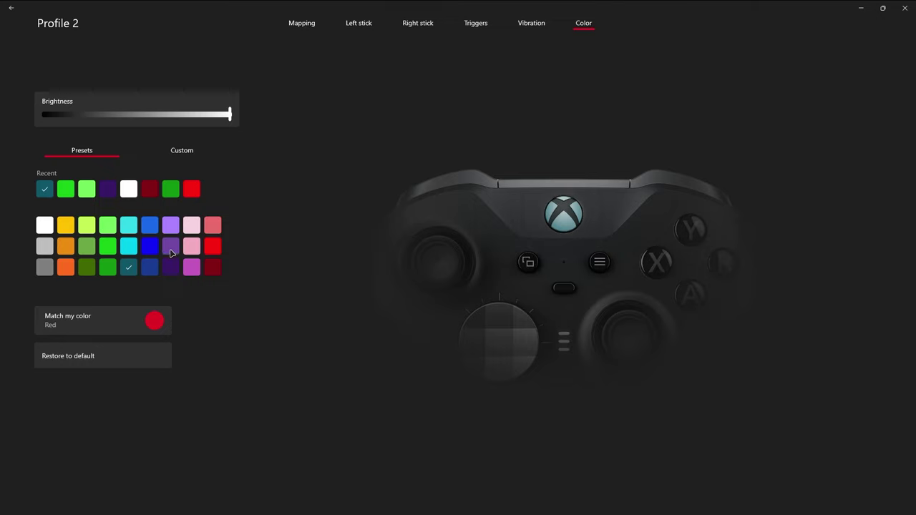
left_click(175, 245)
left_click(191, 246)
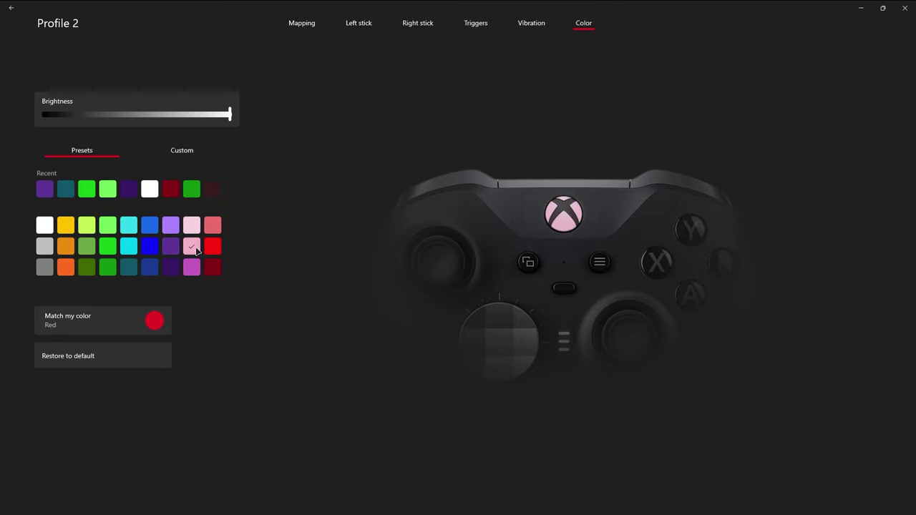
left_click(106, 228)
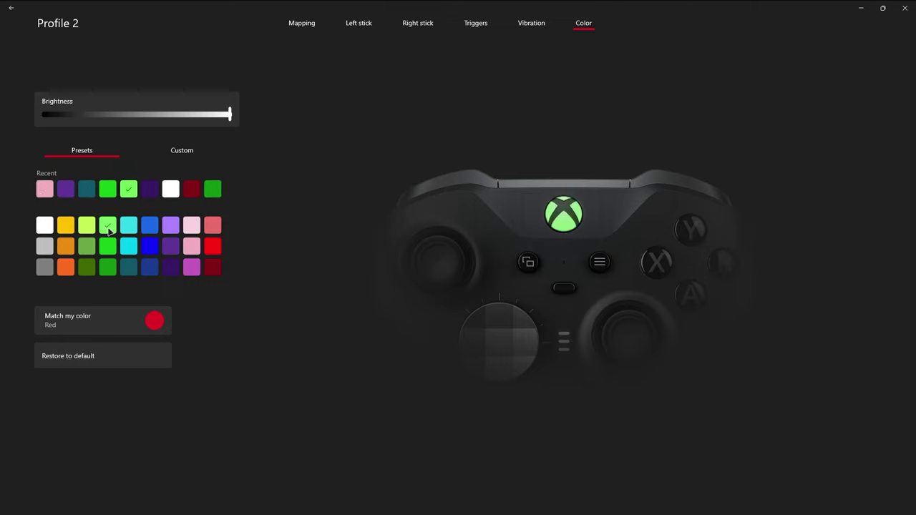